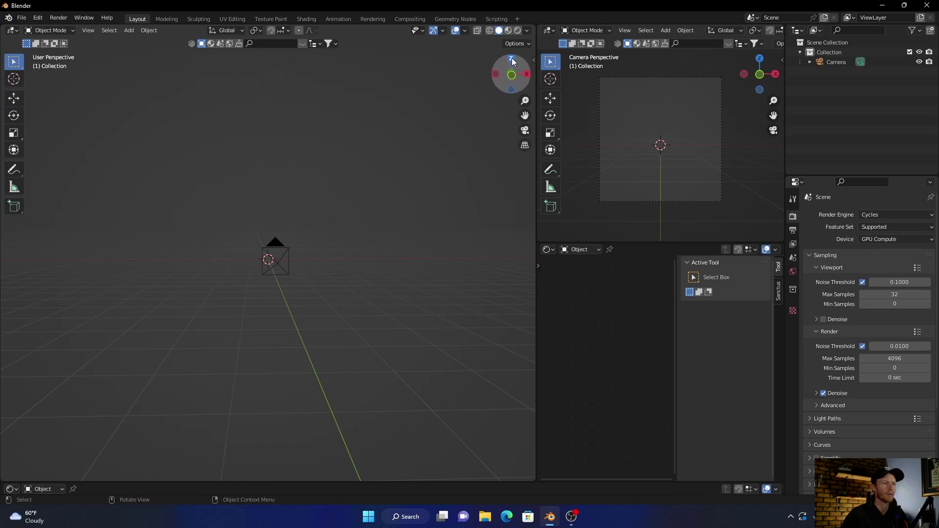
Step: Turn on Screencast Keys and hide its settings panel
left_click_drag(535, 60, 405, 57)
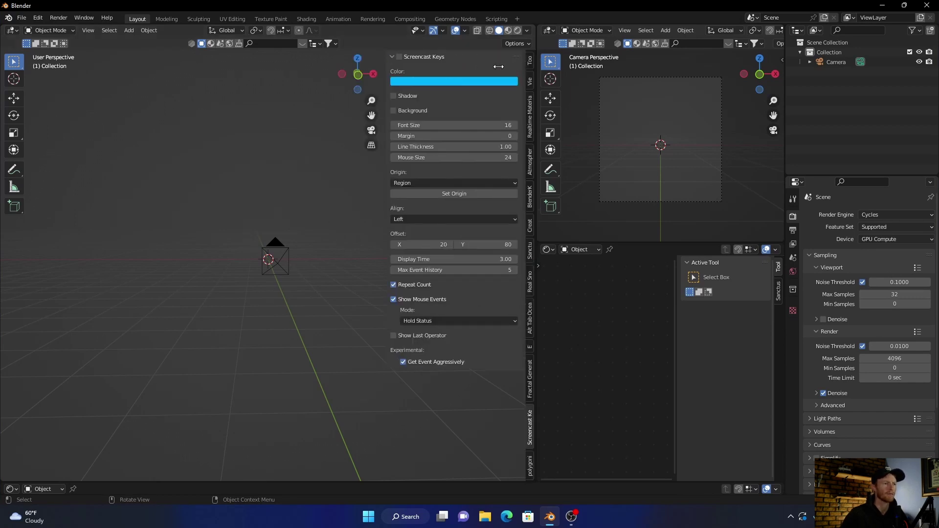
left_click(400, 57)
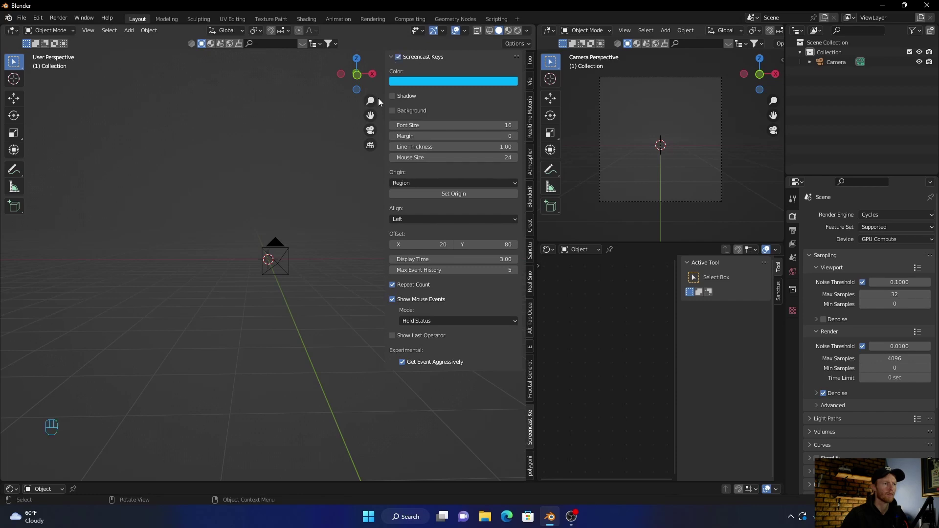
left_click_drag(385, 95, 535, 112)
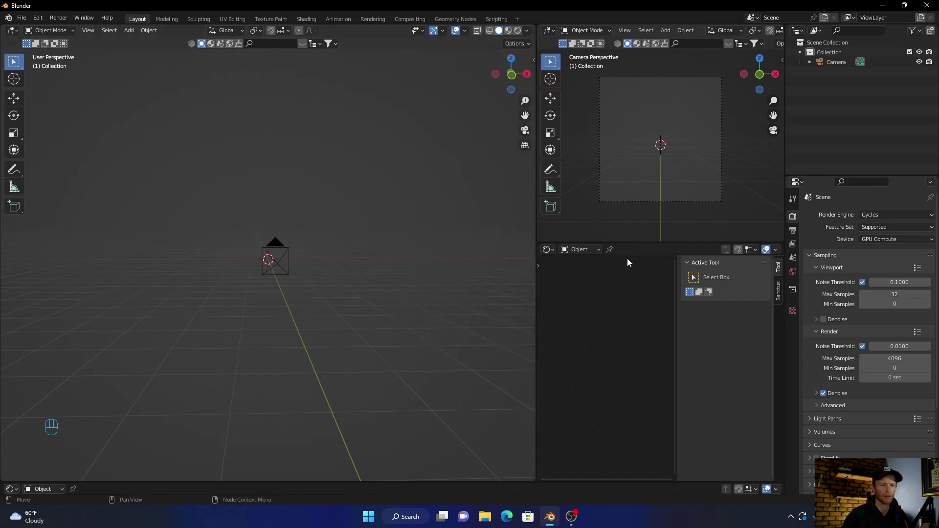
Step: Drive the world Color from a Sky Texture, then switch to the Shading workspace
left_click(793, 272)
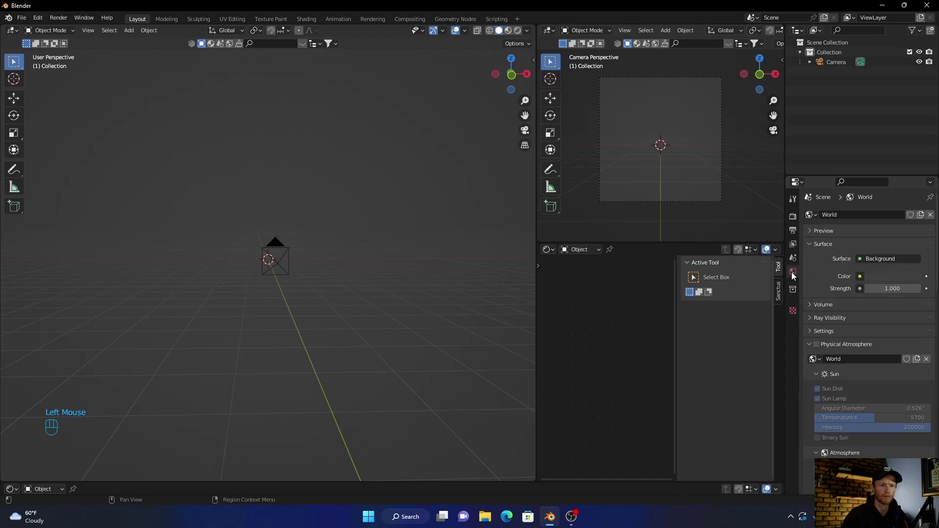
left_click(888, 264)
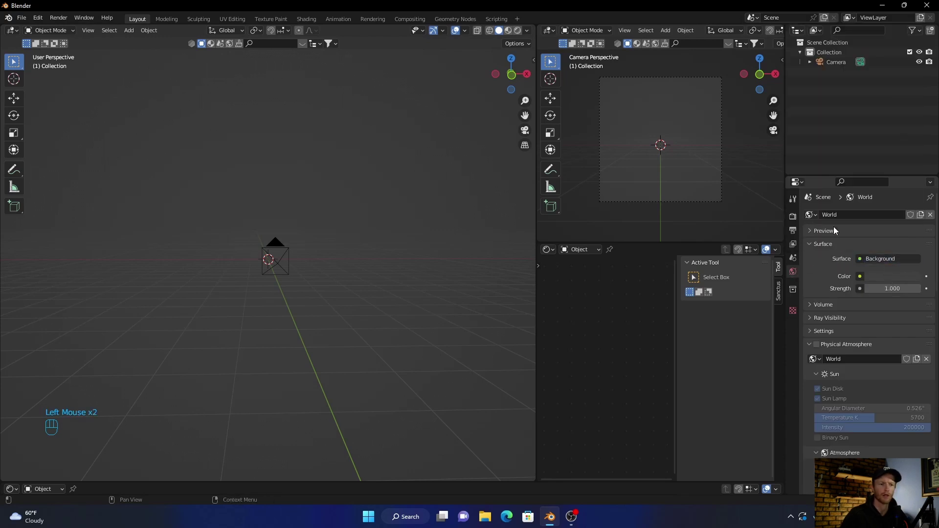
left_click(823, 304)
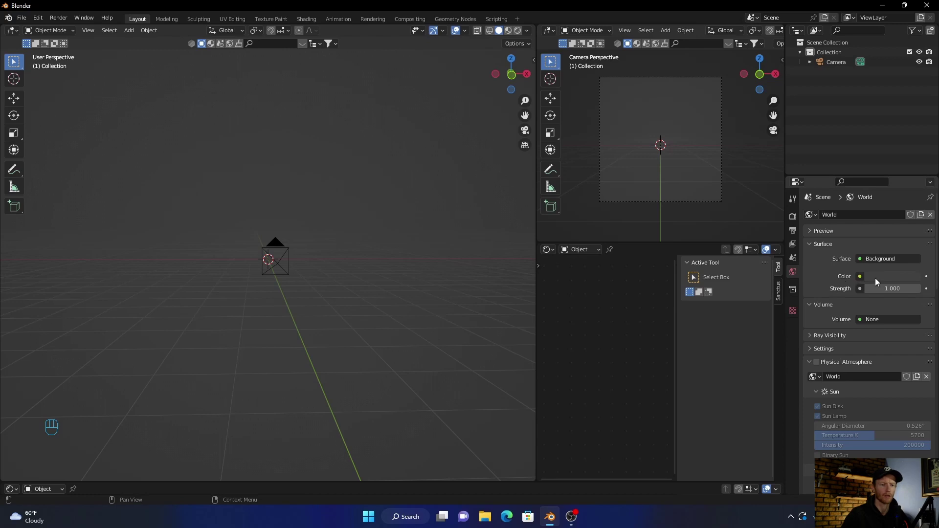
left_click(860, 276)
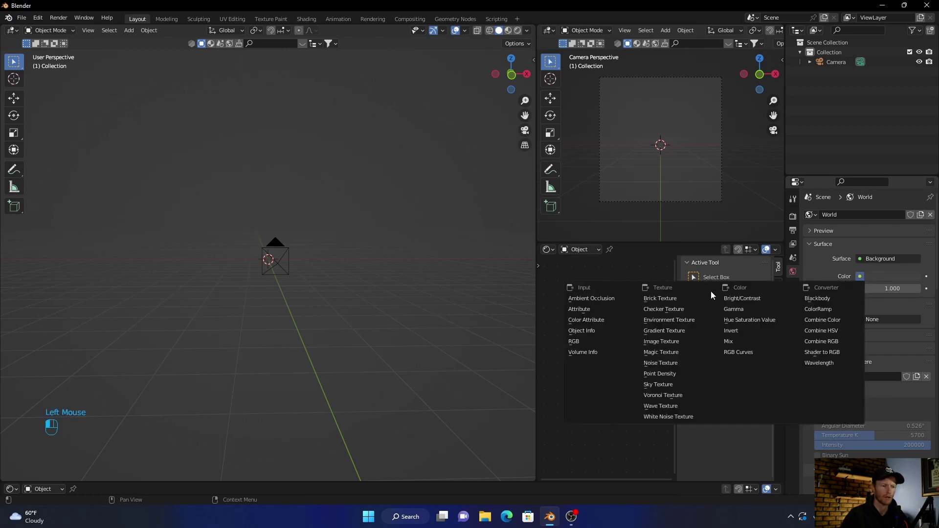
left_click(663, 386)
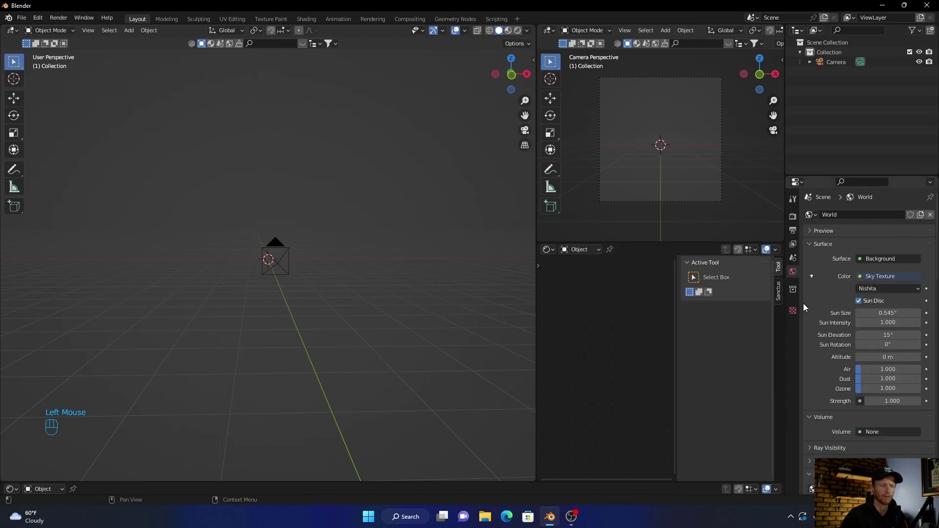
left_click(305, 20)
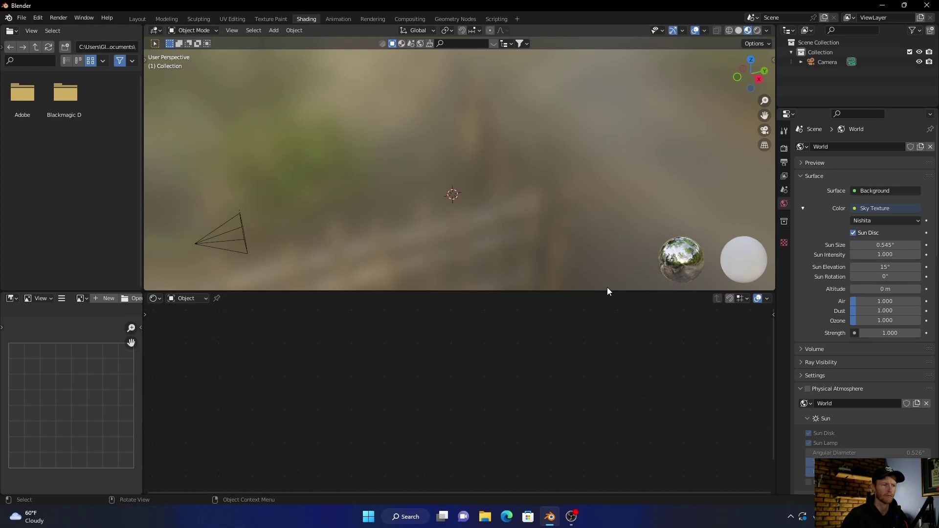
Step: Show the World node tree in the shader editor and center its nodes
left_click(188, 298)
left_click(189, 320)
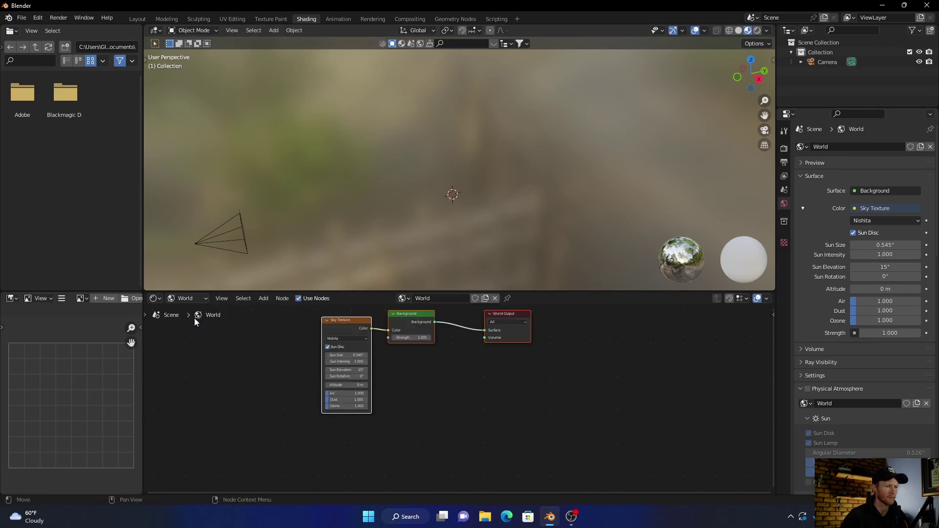
middle_click_drag(256, 358, 367, 389)
scroll(368, 389, "up", 2)
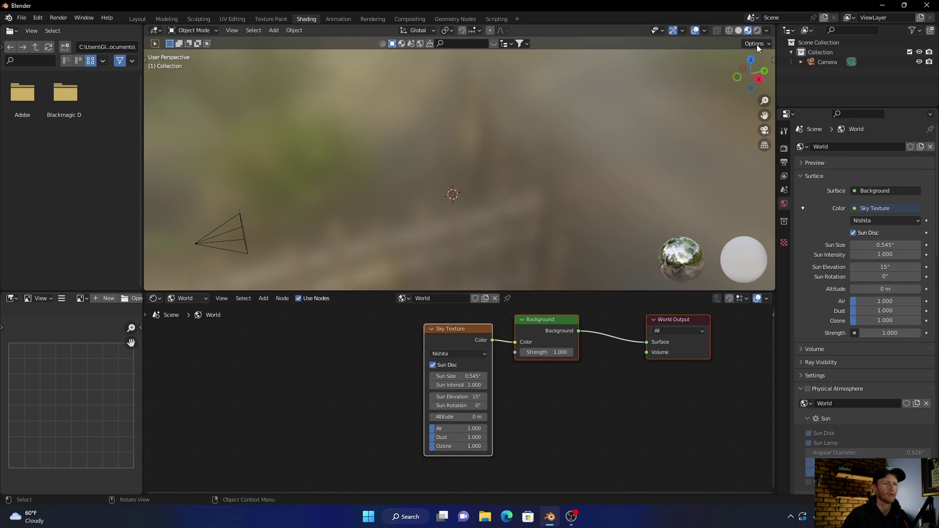
Step: Switch the viewport to Rendered shading and view the sky through the camera
left_click(756, 30)
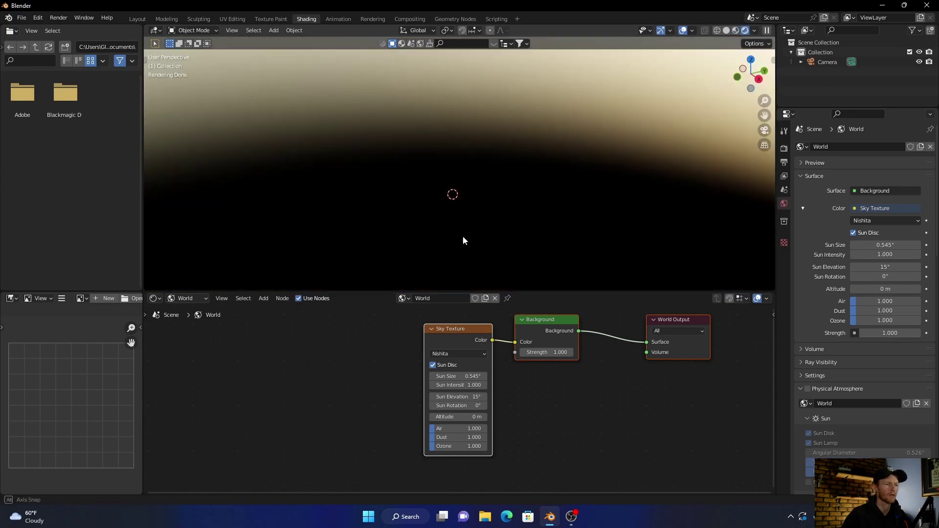
middle_click_drag(462, 235, 480, 214)
left_click(765, 132)
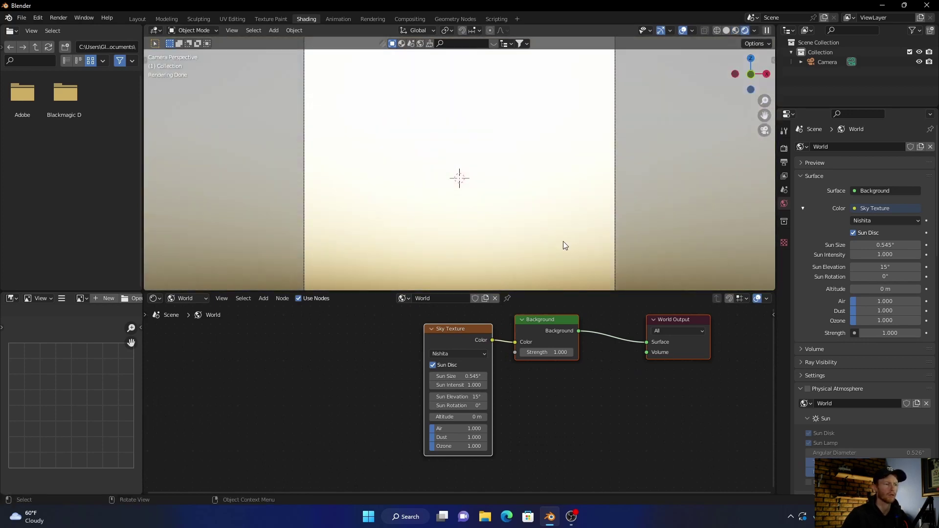
mouse_move(526, 239)
middle_mouse_down()
mouse_move(517, 241)
mouse_move(526, 235)
middle_mouse_up()
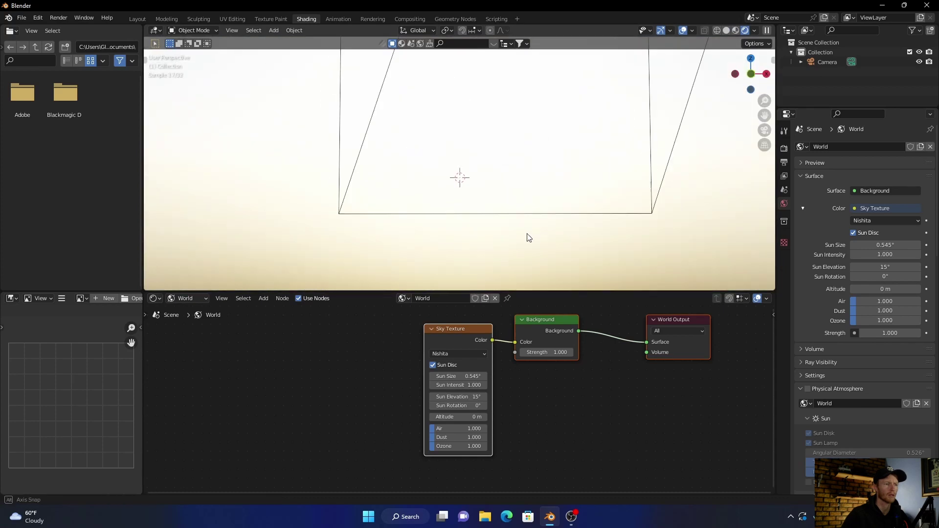
left_click(764, 131)
scroll(544, 204, "down", 2)
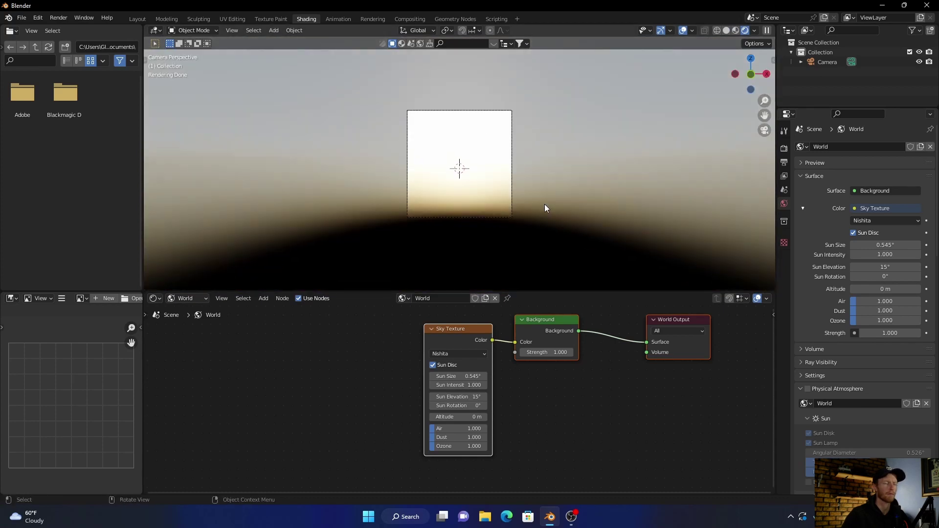
middle_click_drag(544, 204, 526, 208)
Step: Set the Sky Texture Altitude to 40000 m
left_click(453, 416)
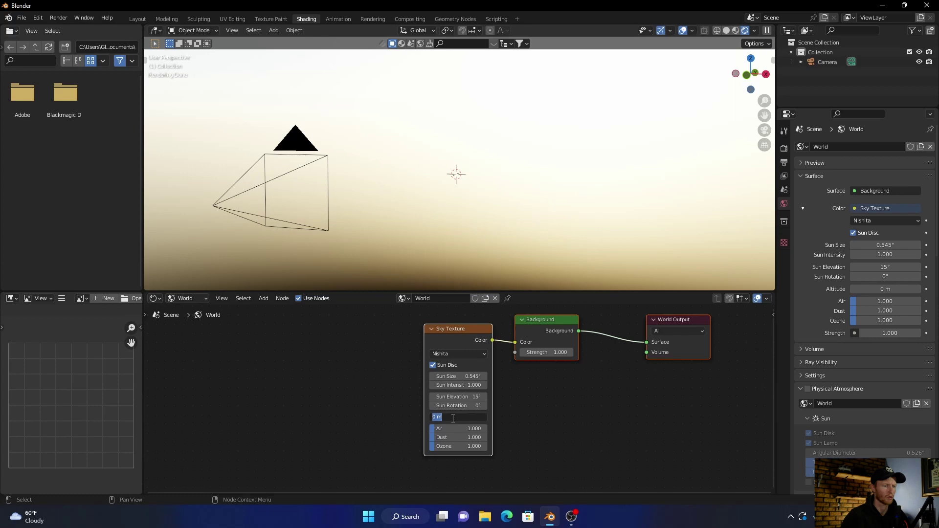
type("40")
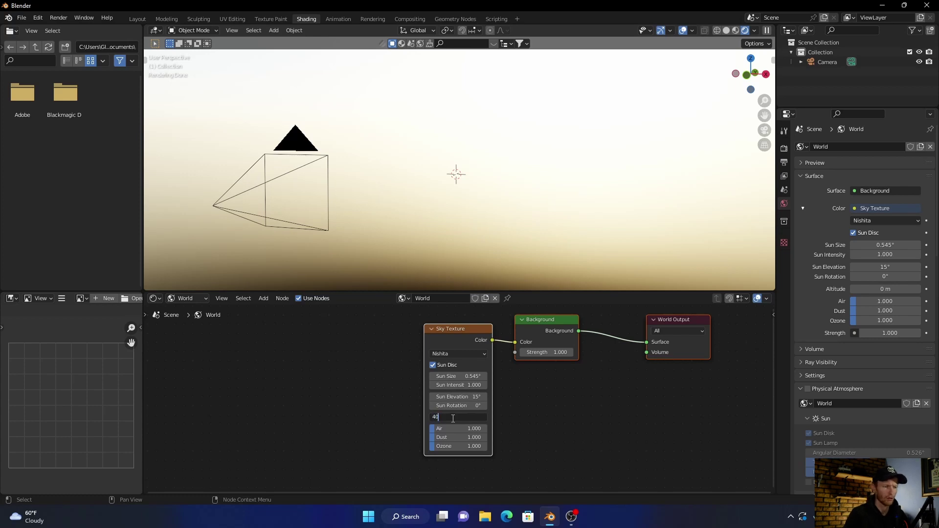
type("000")
key("Return")
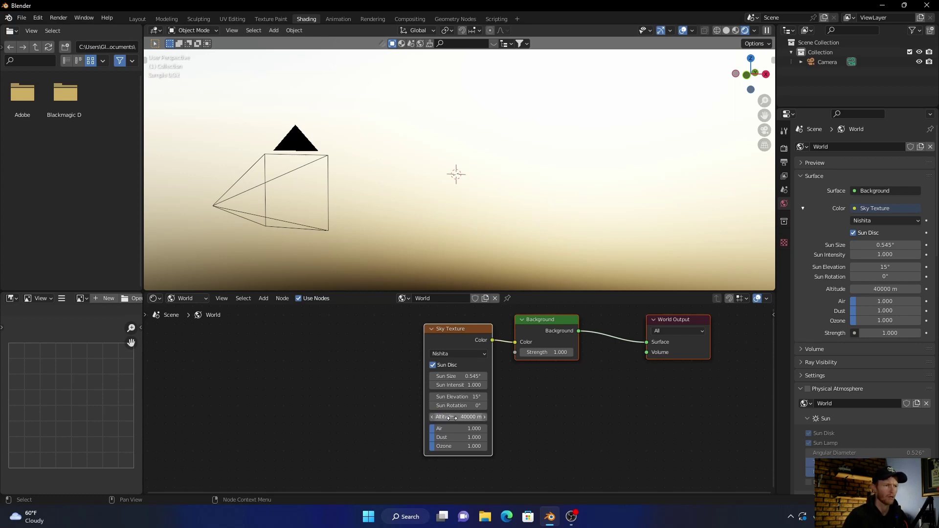
mouse_move(418, 231)
middle_mouse_down()
mouse_move(432, 218)
mouse_move(424, 227)
middle_mouse_up()
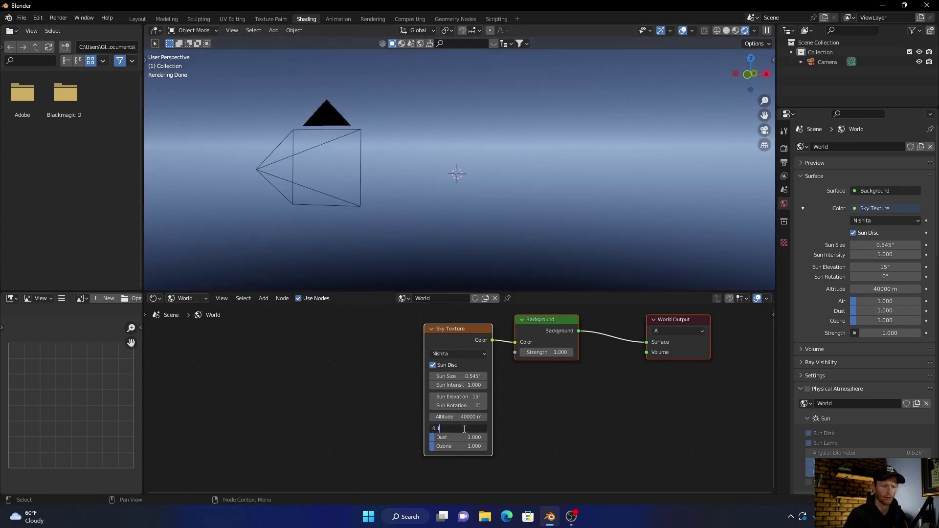
Step: Set Air to 0.120 and add a Mix Shader node to the world tree
key("Return")
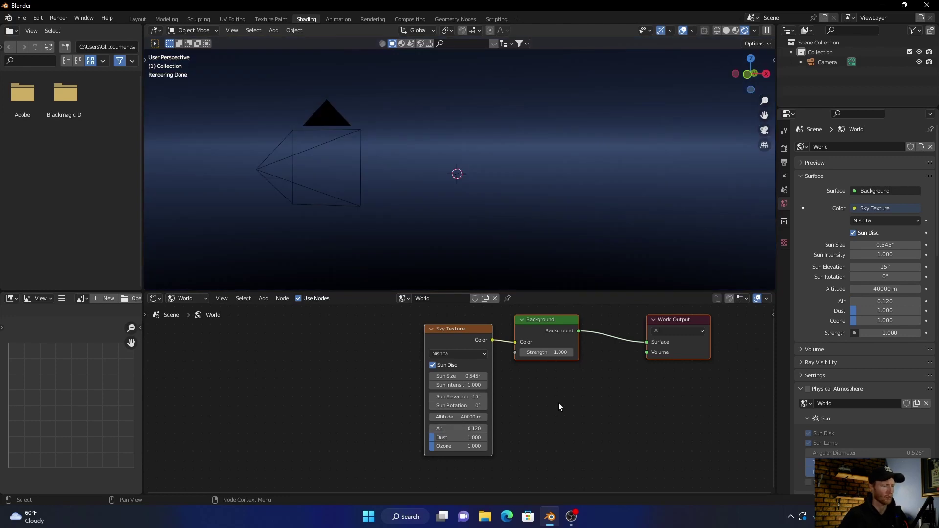
key("shift+a")
left_click(548, 389)
type("mi")
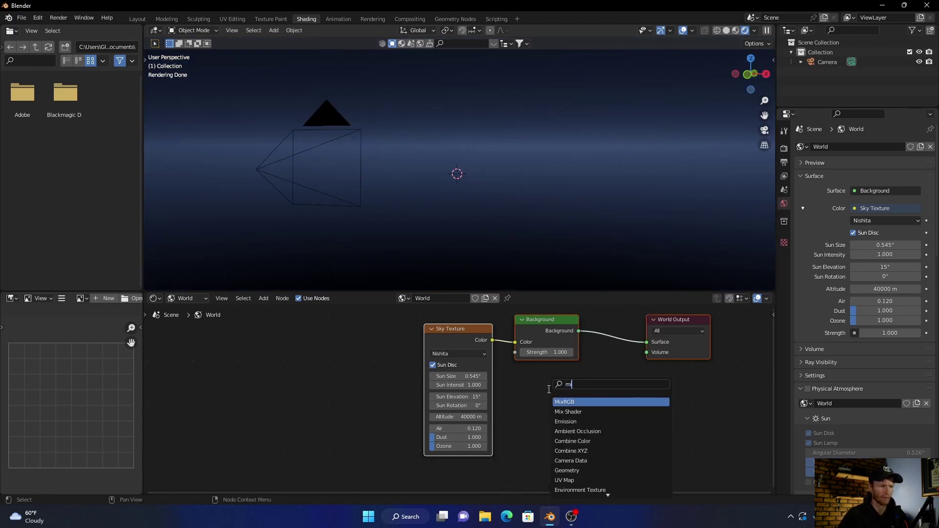
left_click(567, 410)
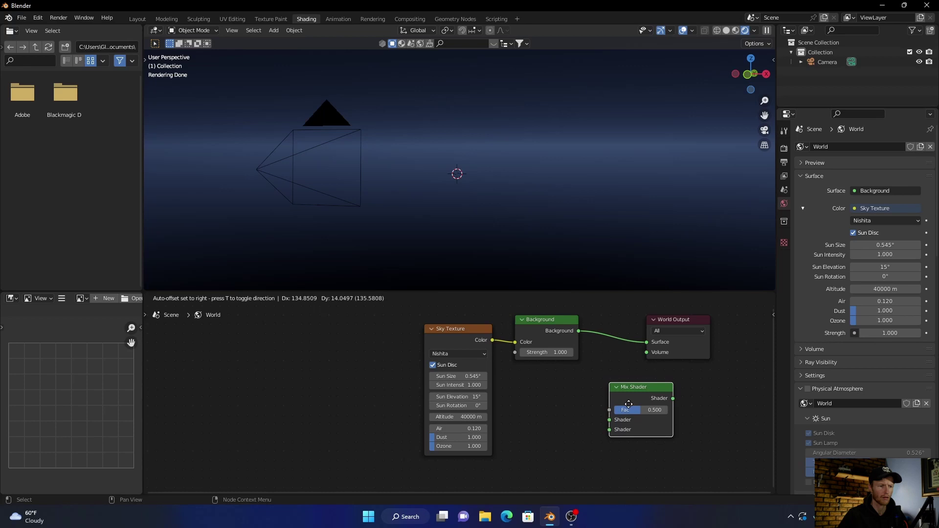
left_click(629, 404)
Step: Connect Background into the Mix Shader's first Shader input and position the node
left_click_drag(609, 421, 581, 335)
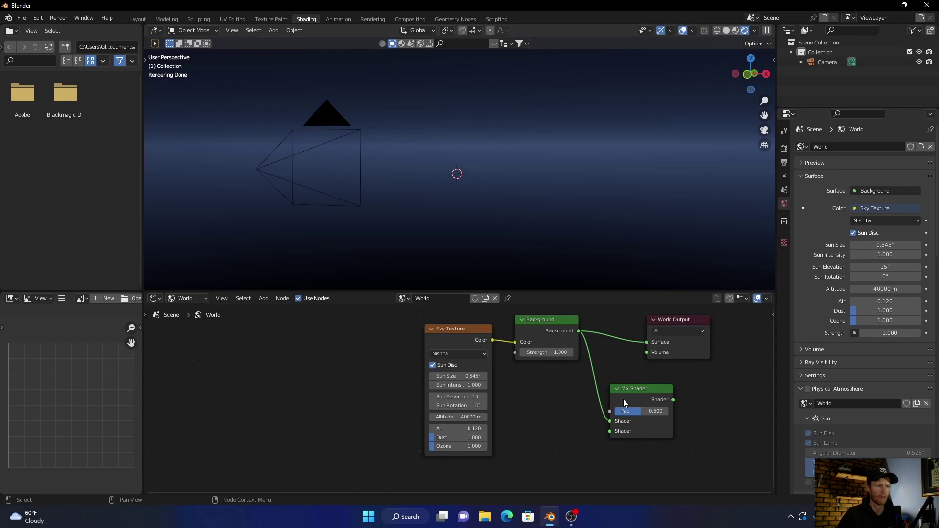
left_click_drag(623, 399, 646, 342)
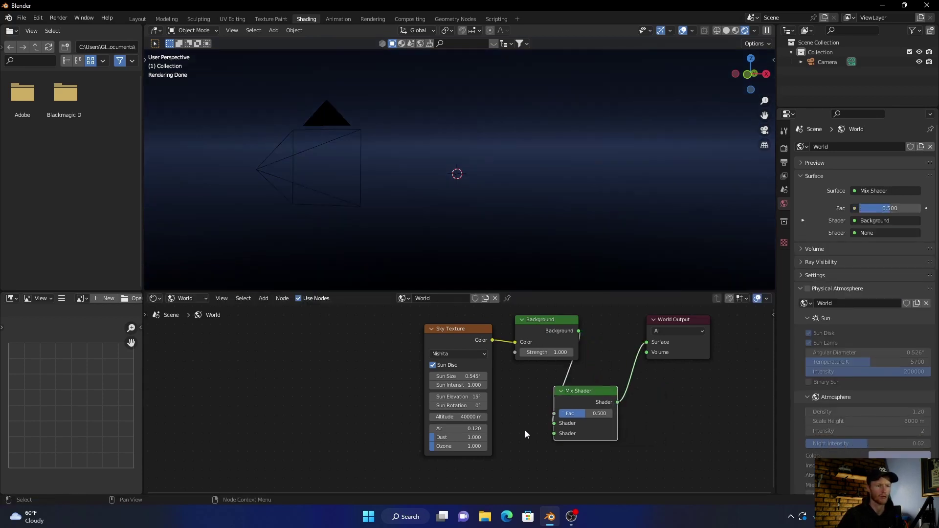
left_click_drag(578, 402, 608, 402)
middle_click_drag(389, 418, 390, 382)
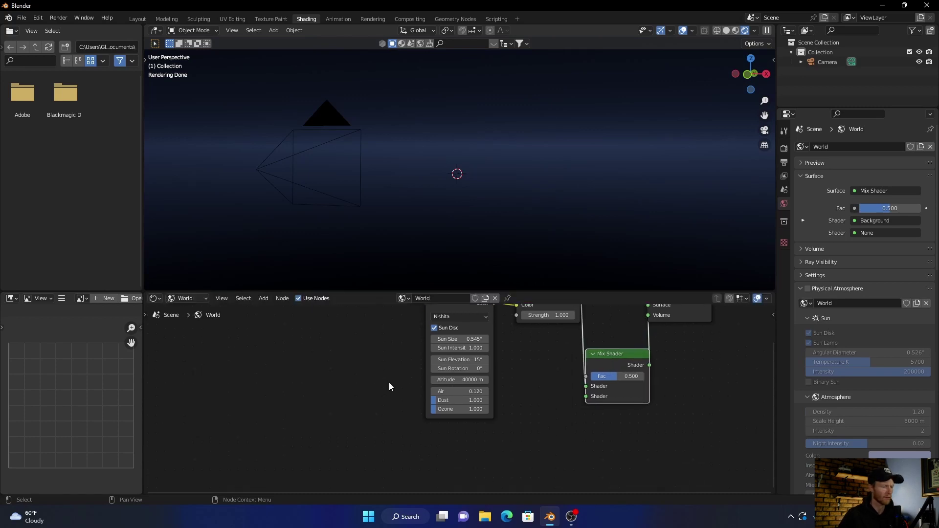
Step: Add a Noise Texture below the sky node with Roughness 0 and Scale 550
key("shift+a")
type("noi")
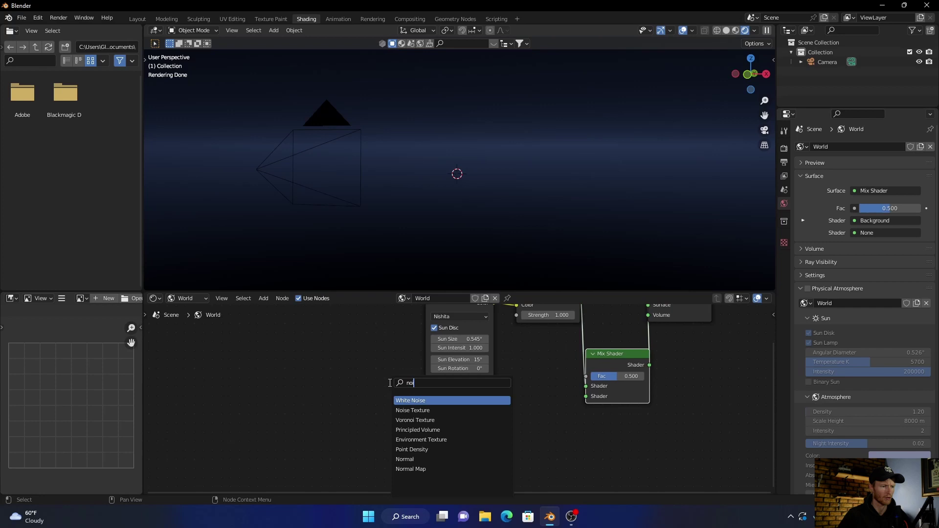
left_click(405, 411)
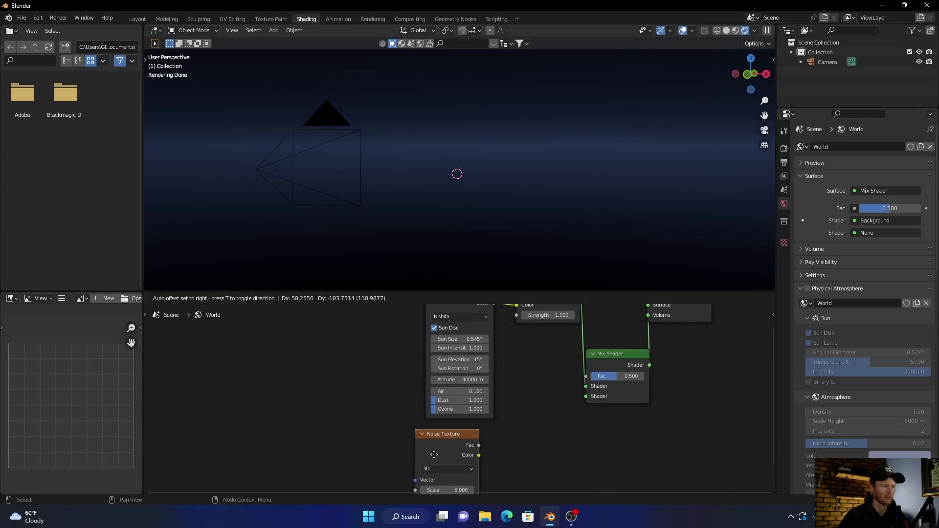
left_click(444, 454)
scroll(381, 435, "down", 3)
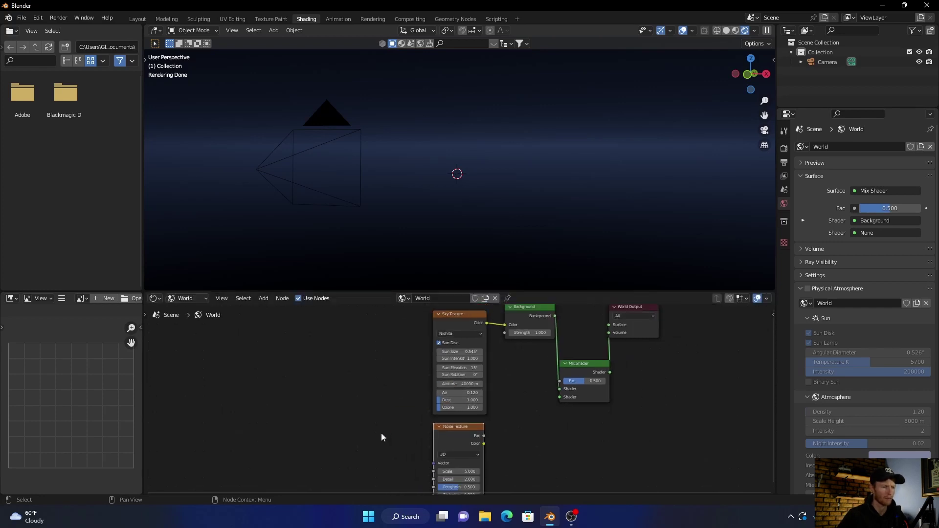
left_click_drag(454, 458, 425, 462)
left_click(442, 443)
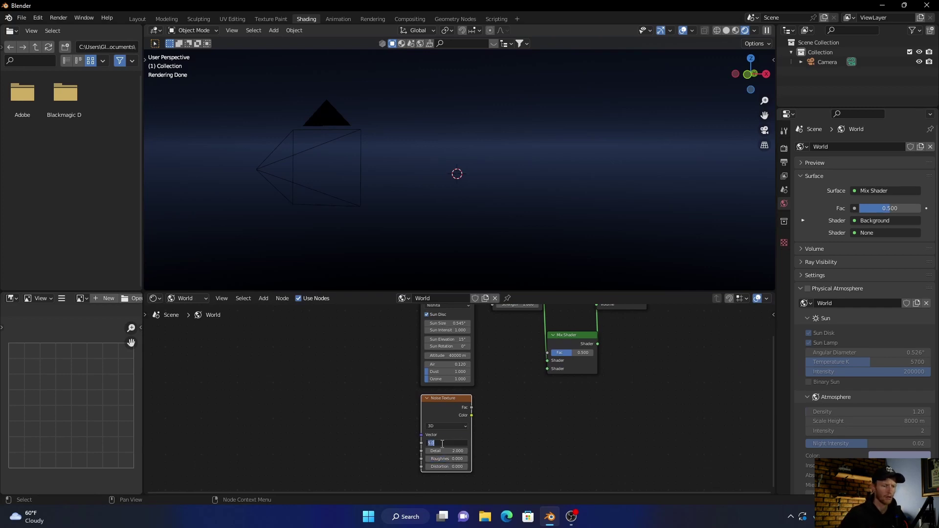
type("550")
key("Return")
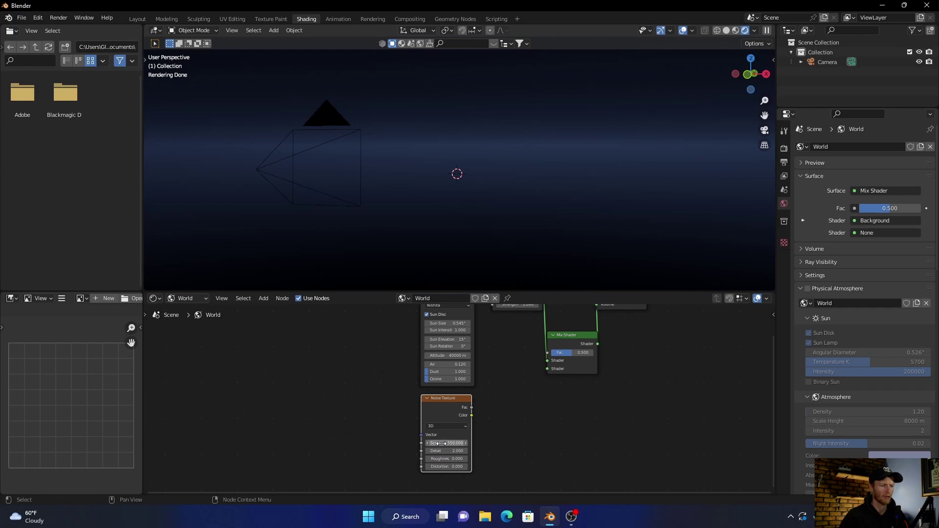
Step: Add a ColorRamp and feed the noise Fac into it
key("shift+a")
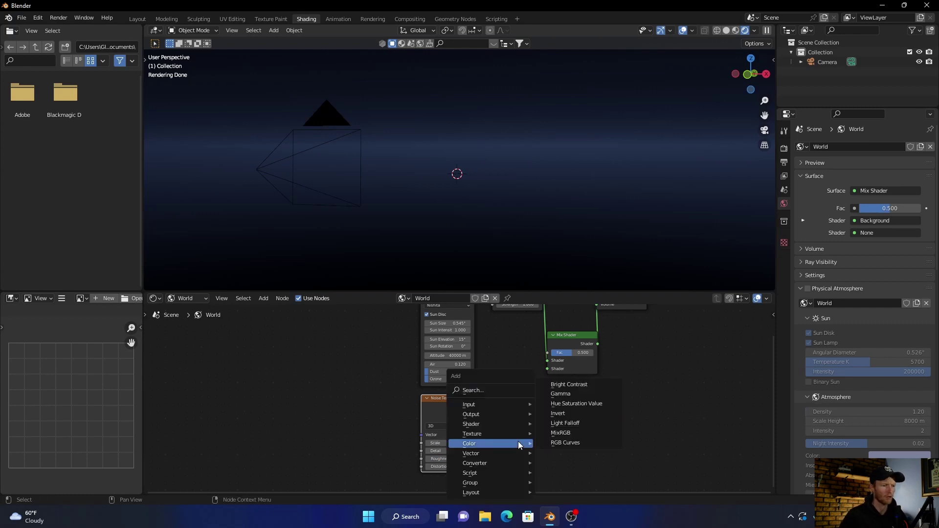
mouse_move(503, 408)
left_click(495, 391)
type("colo")
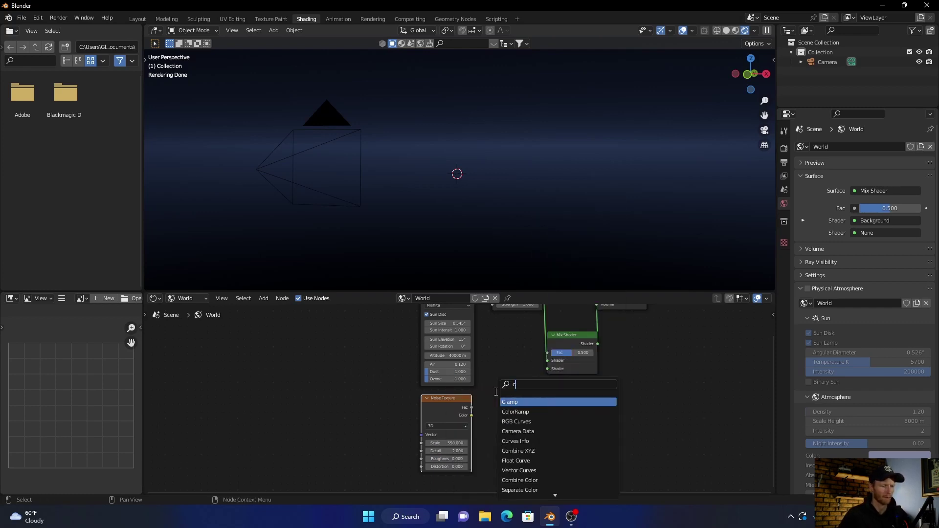
left_click(515, 401)
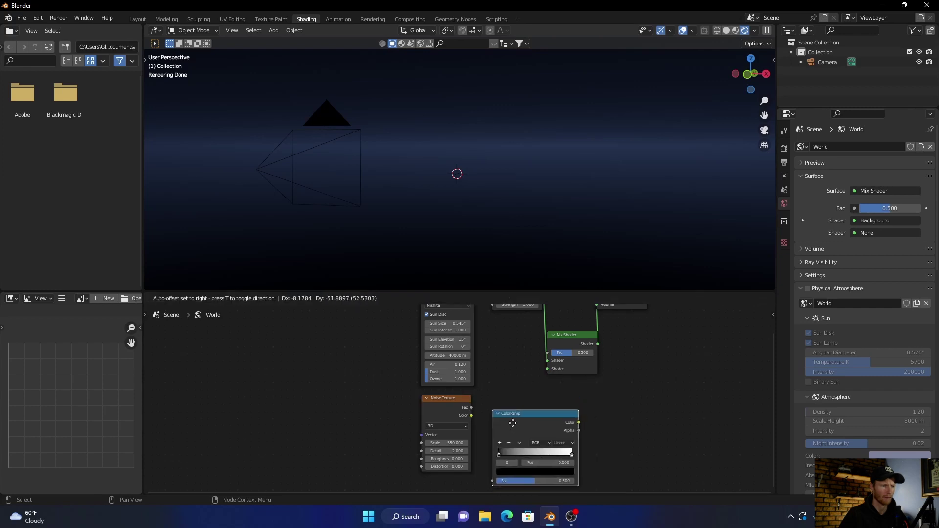
left_click(520, 408)
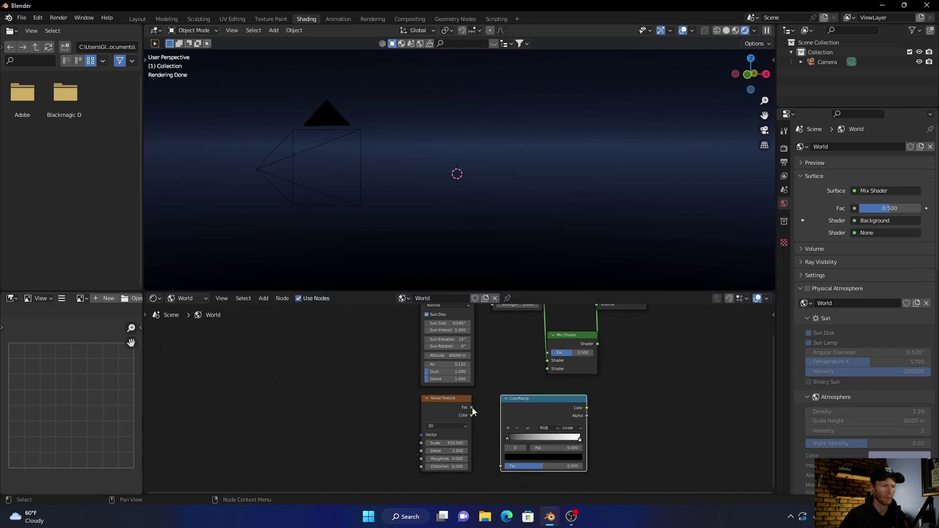
left_click_drag(471, 407, 499, 466)
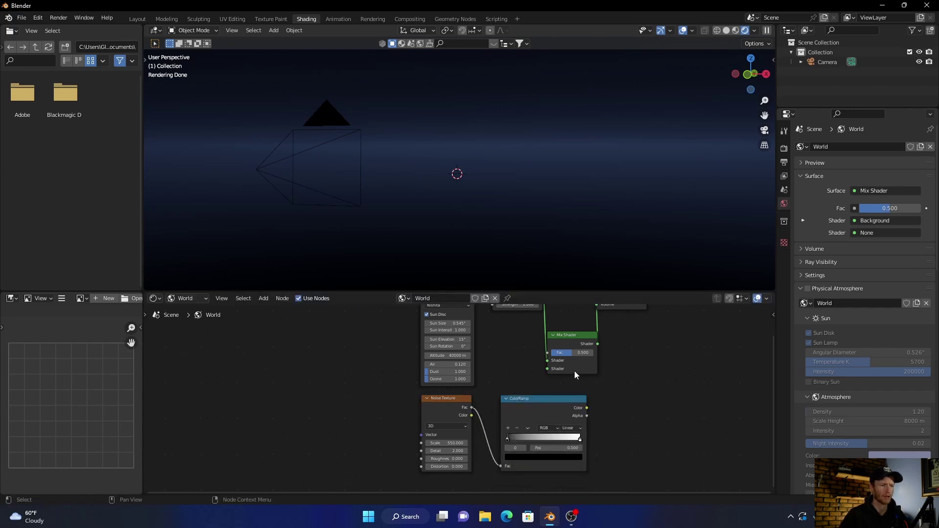
Step: Plug the ColorRamp into the Mix Shader's second shader and slide the black stop right
left_click_drag(575, 375, 640, 374)
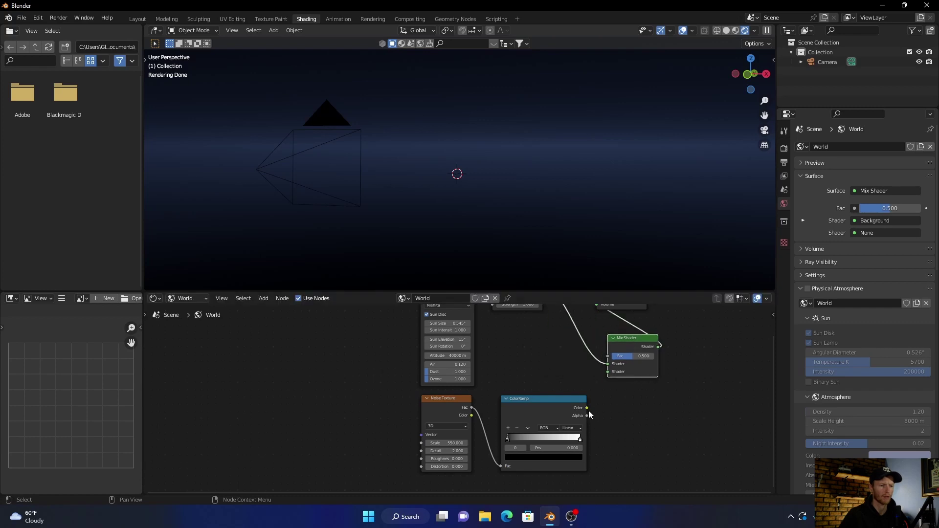
left_click_drag(588, 409, 608, 372)
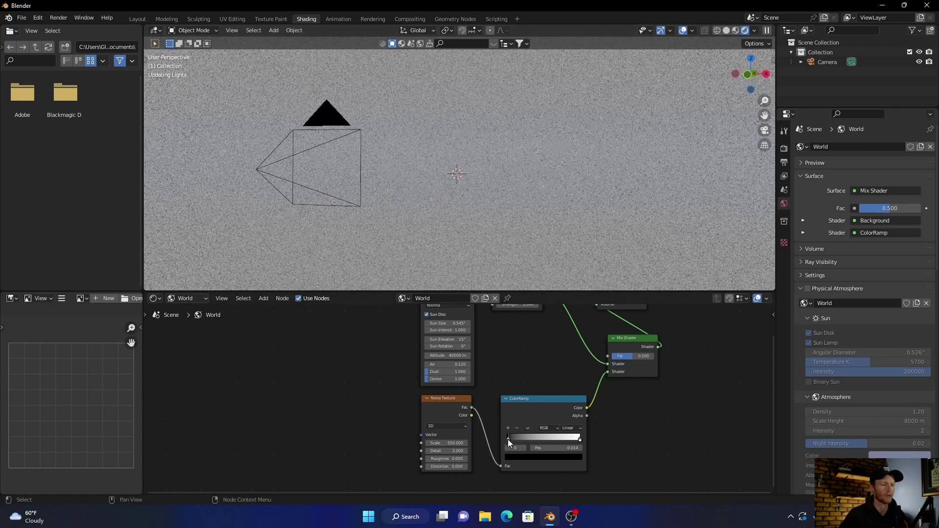
left_click_drag(507, 439, 573, 432)
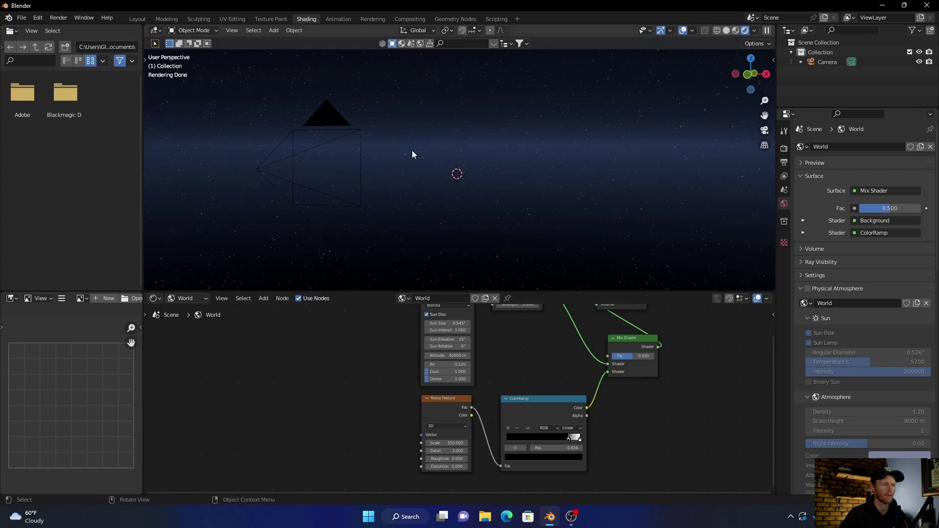
middle_click_drag(411, 151, 455, 149)
Step: Insert an Emission node on the ColorRamp-to-Mix link with Strength 7.800
key("shift+a")
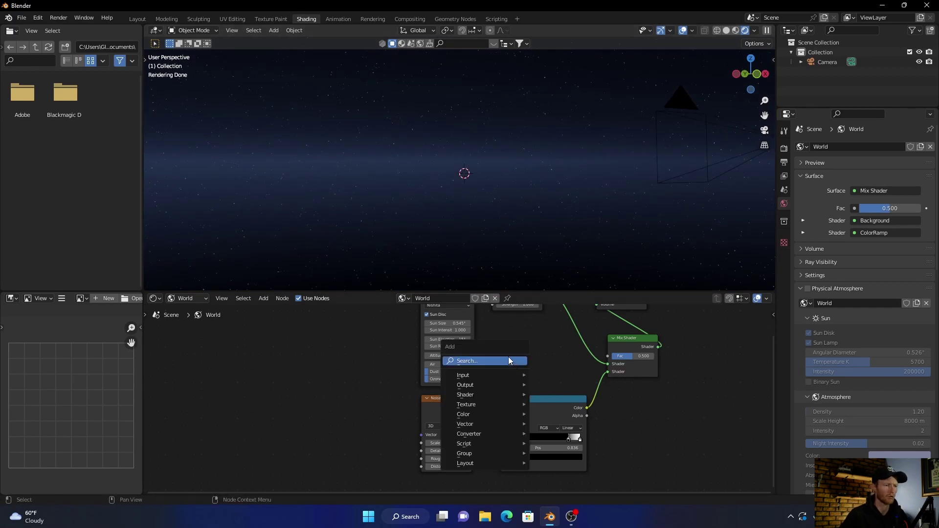
left_click(494, 362)
type("e")
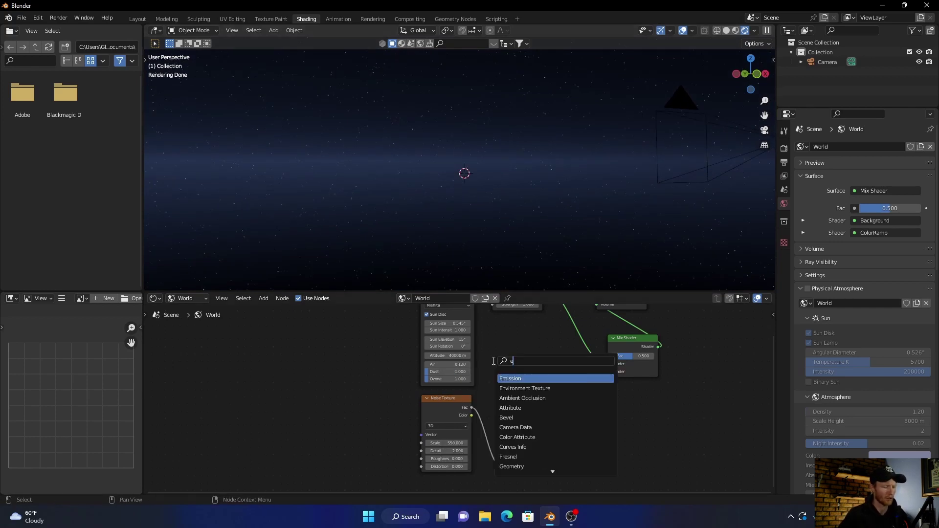
type("mi")
key("Return")
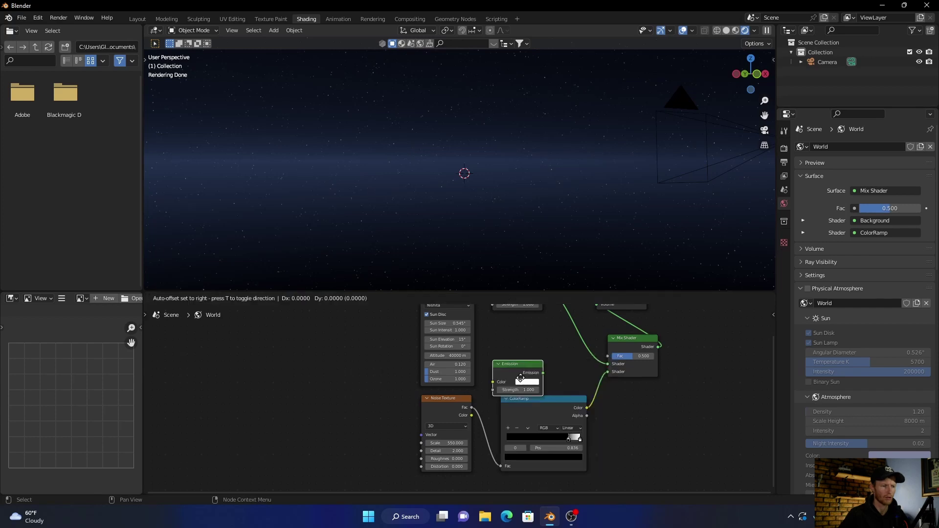
left_click(591, 394)
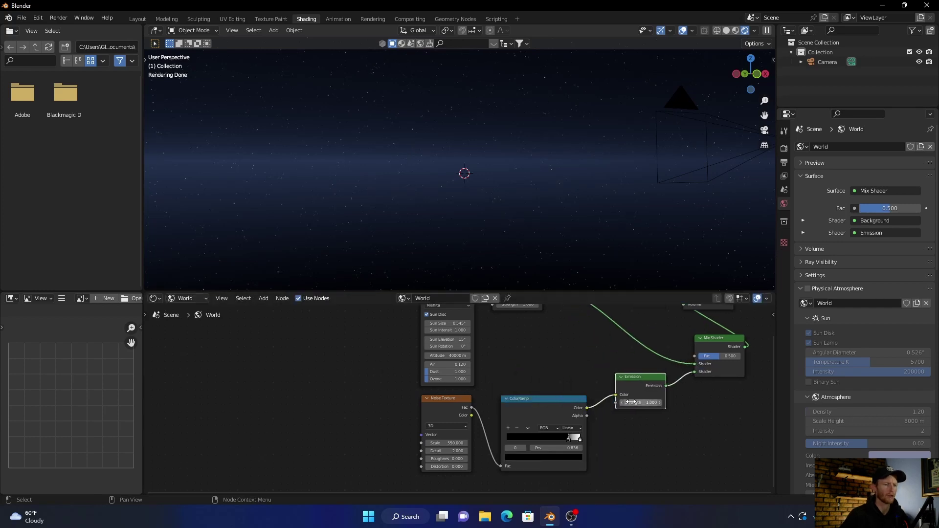
mouse_move(640, 401)
left_mouse_down()
mouse_move(660, 402)
mouse_move(631, 402)
left_mouse_up()
Step: Try ColorRamp white stop positions 0.736 and 0.886 while viewing the stars
middle_click_drag(544, 251, 486, 231)
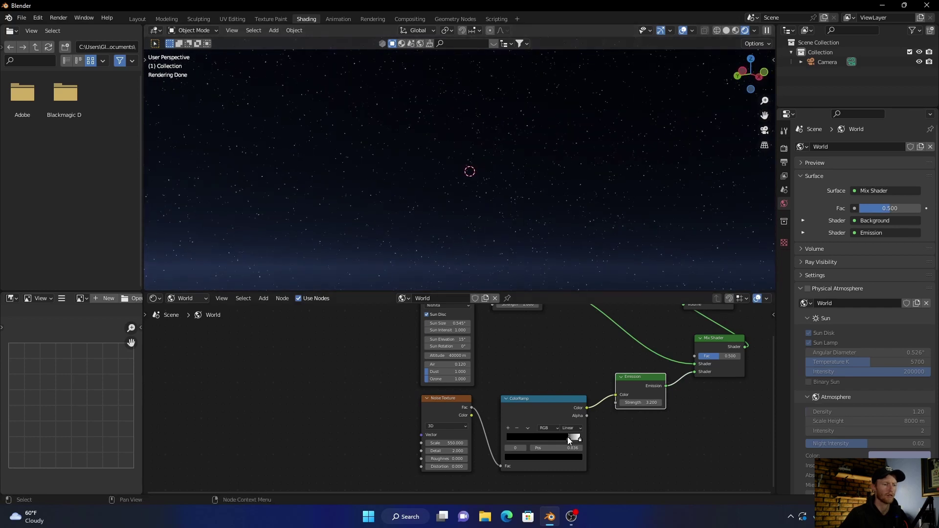
mouse_move(567, 436)
left_mouse_down()
mouse_move(559, 437)
mouse_move(571, 437)
left_mouse_up()
mouse_move(634, 406)
left_mouse_down()
mouse_move(655, 400)
mouse_move(620, 398)
left_mouse_up()
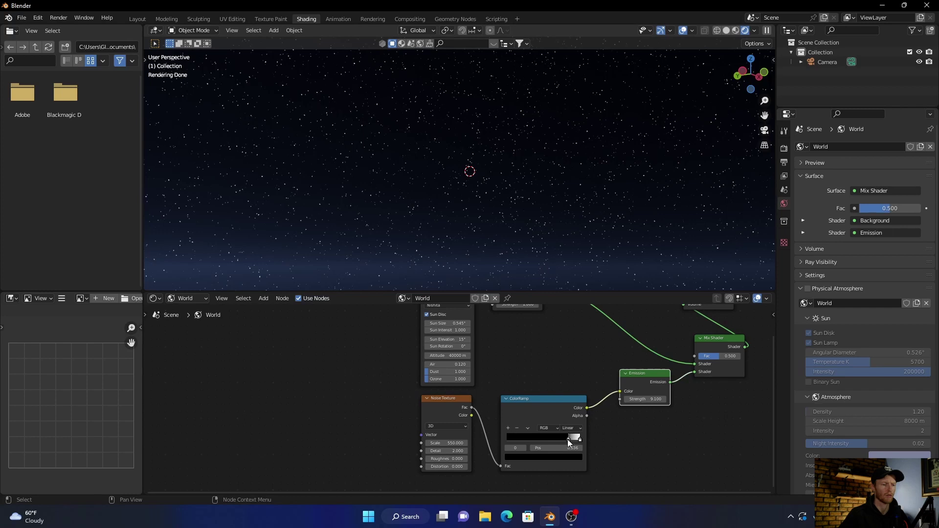
left_click_drag(567, 439, 572, 438)
Step: Set Emission Strength to 1 and pull the ramp's white stop slightly back left
left_click(655, 399)
key("BackSpace")
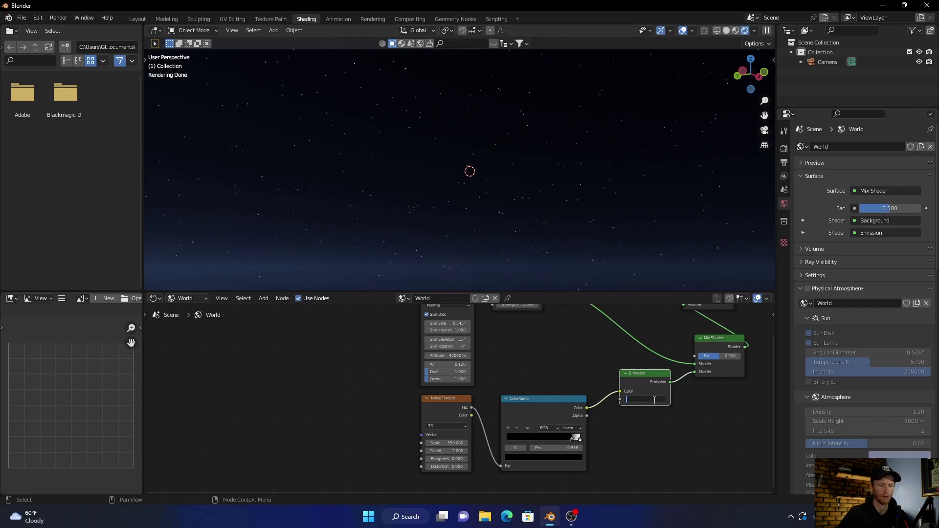
type("1")
key("Return")
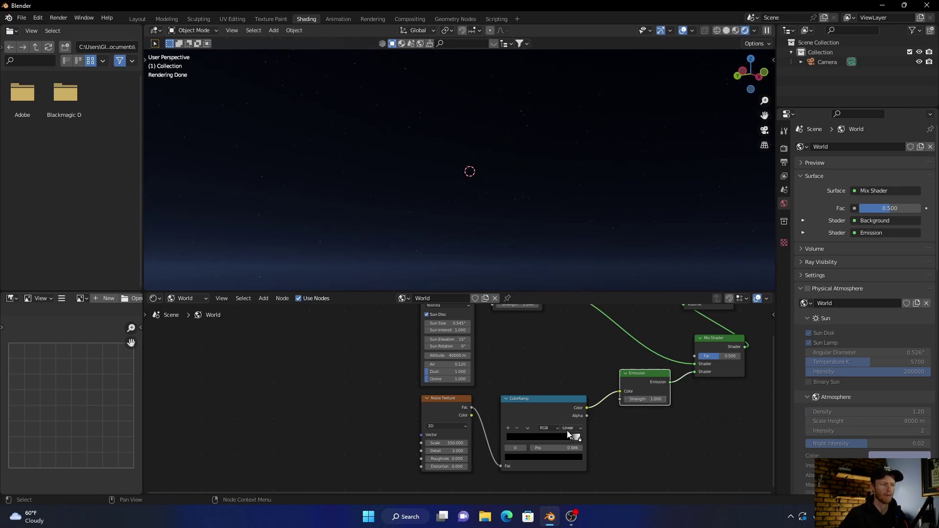
left_click_drag(573, 443, 569, 443)
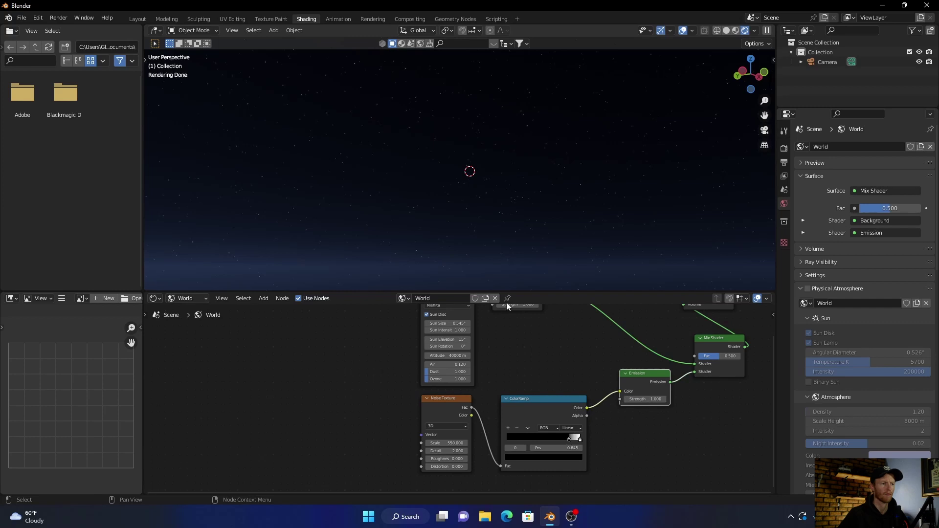